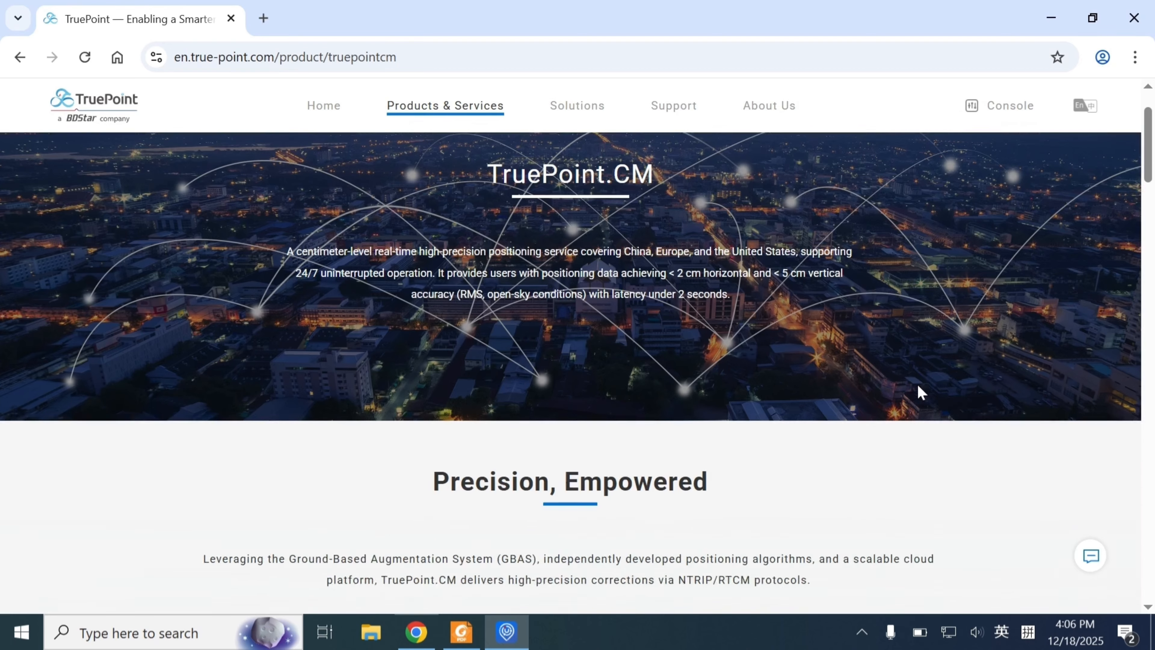
Review the TruePoint.CM product specifications and the Documentation section of the Help & Support page
{"action": "scroll", "coordinate": [989, 384], "scroll_direction": "down", "scroll_amount": 8}
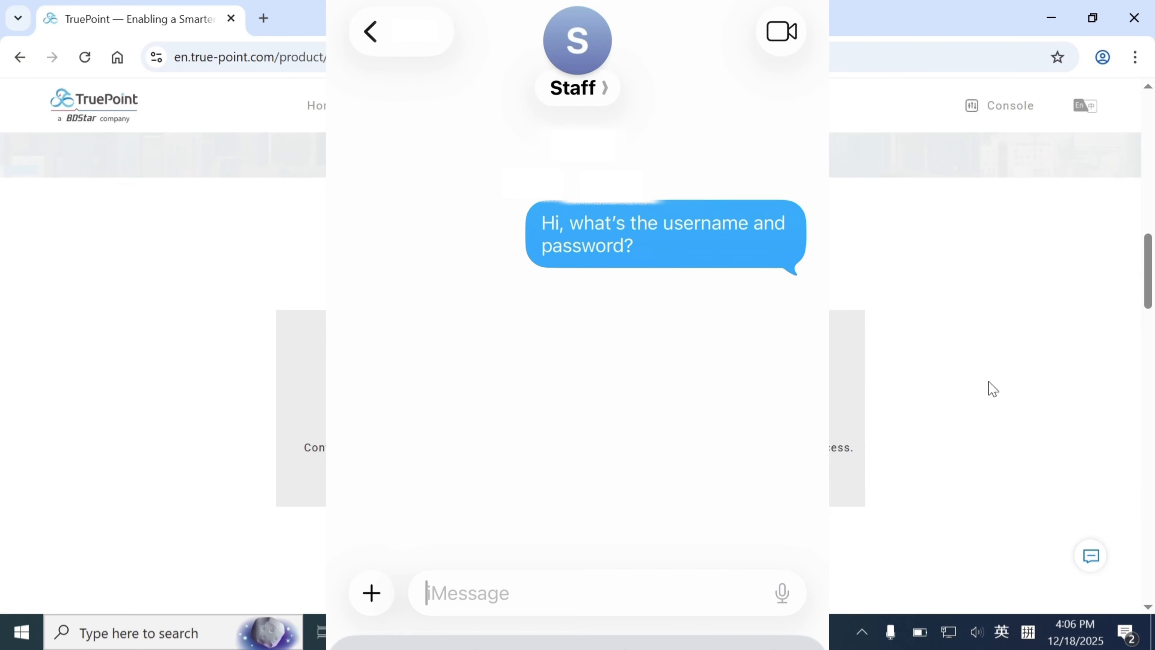
{"action": "scroll", "coordinate": [1000, 386], "scroll_direction": "down", "scroll_amount": 6}
{"action": "scroll", "coordinate": [984, 384], "scroll_direction": "down", "scroll_amount": 5}
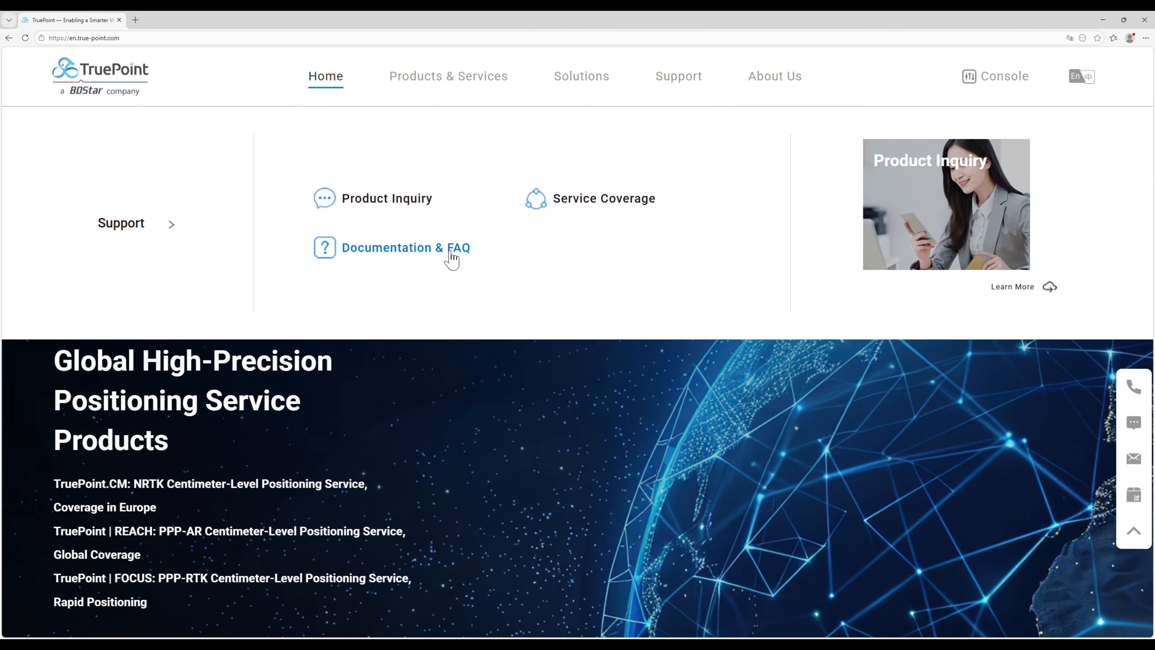
{"action": "left_click", "coordinate": [452, 259]}
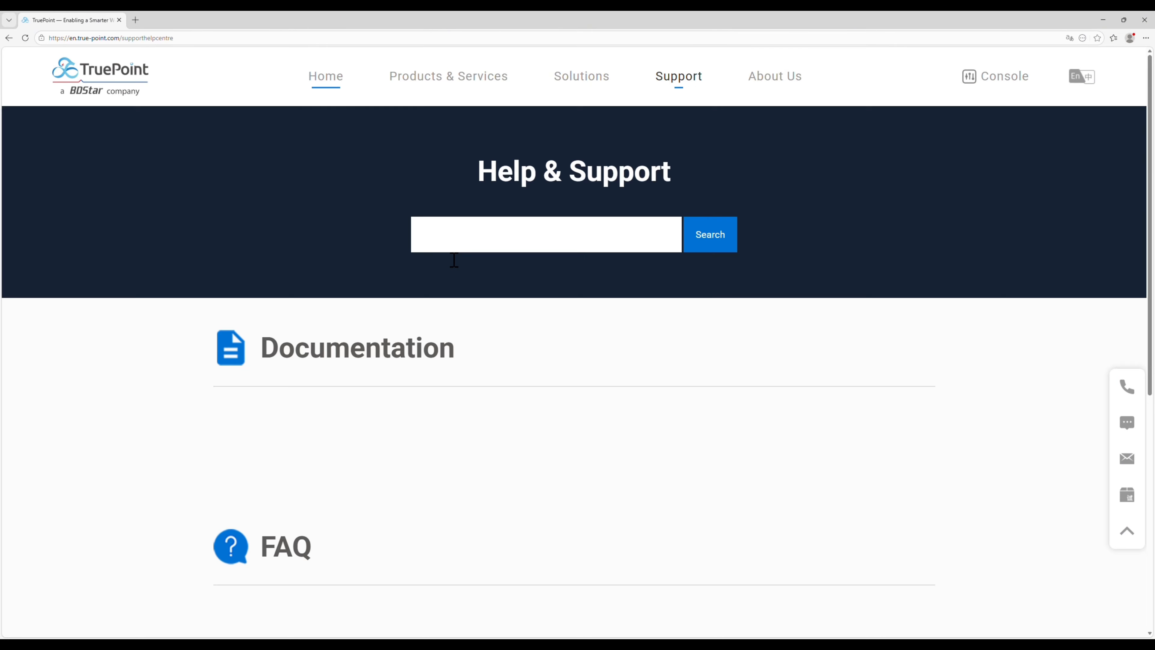
{"action": "scroll", "coordinate": [441, 278], "scroll_direction": "down", "scroll_amount": 3}
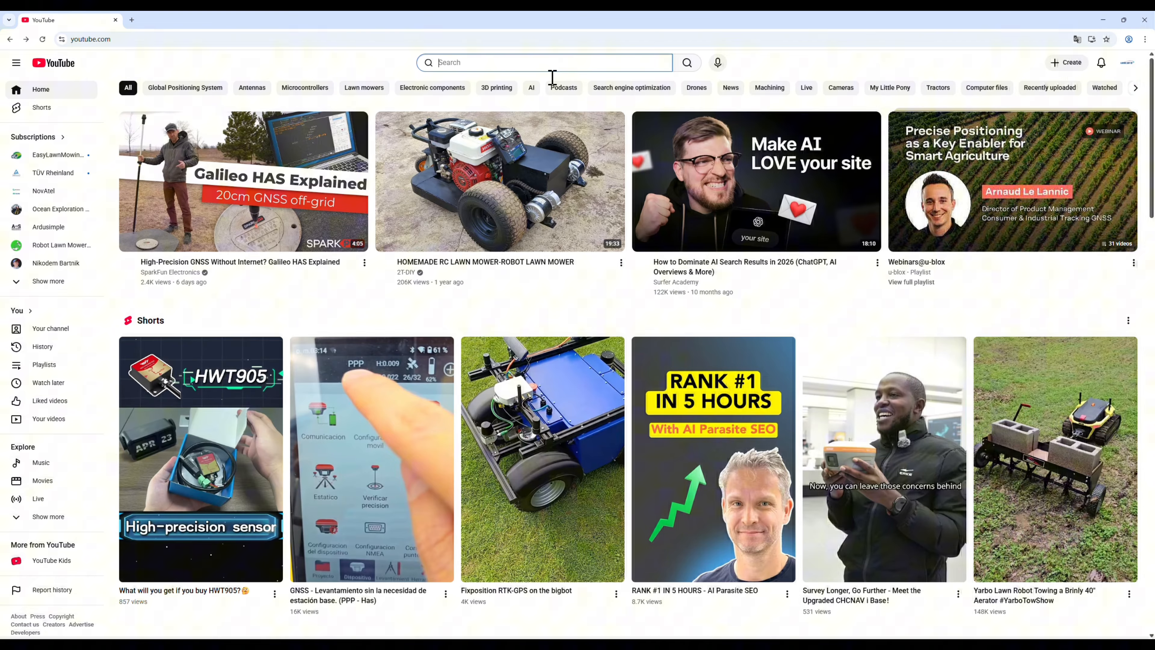
Search YouTube for "Unicore" and open the unicore channel
{"action": "type", "text": "Unico"}
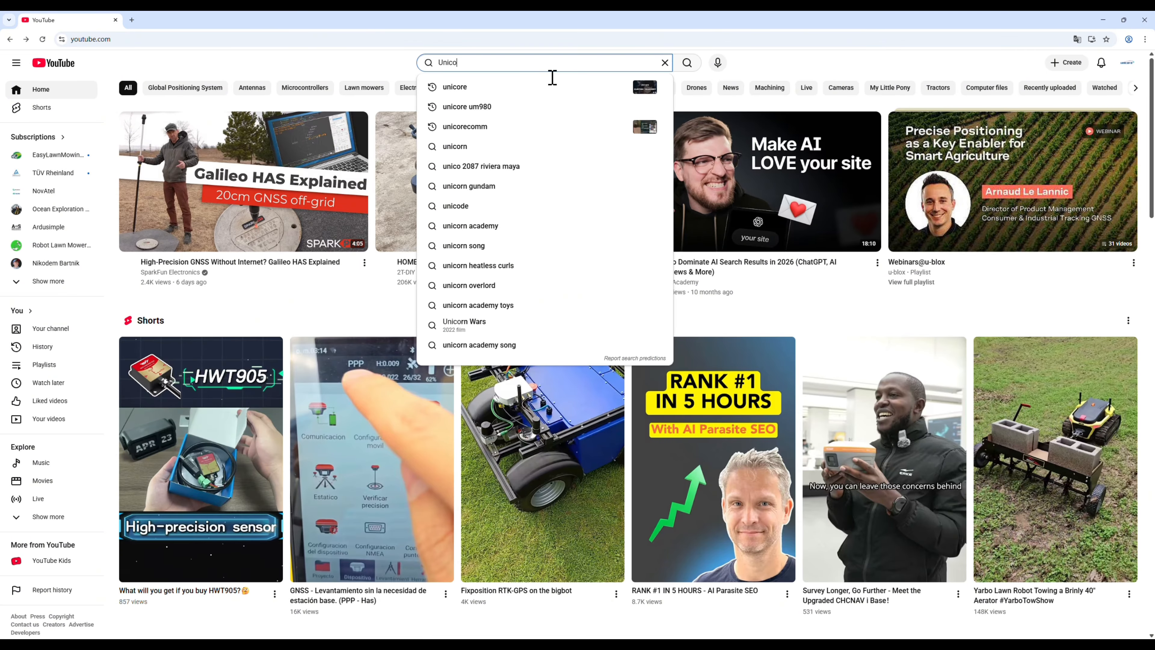
{"action": "type", "text": "re"}
{"action": "key", "text": "Return"}
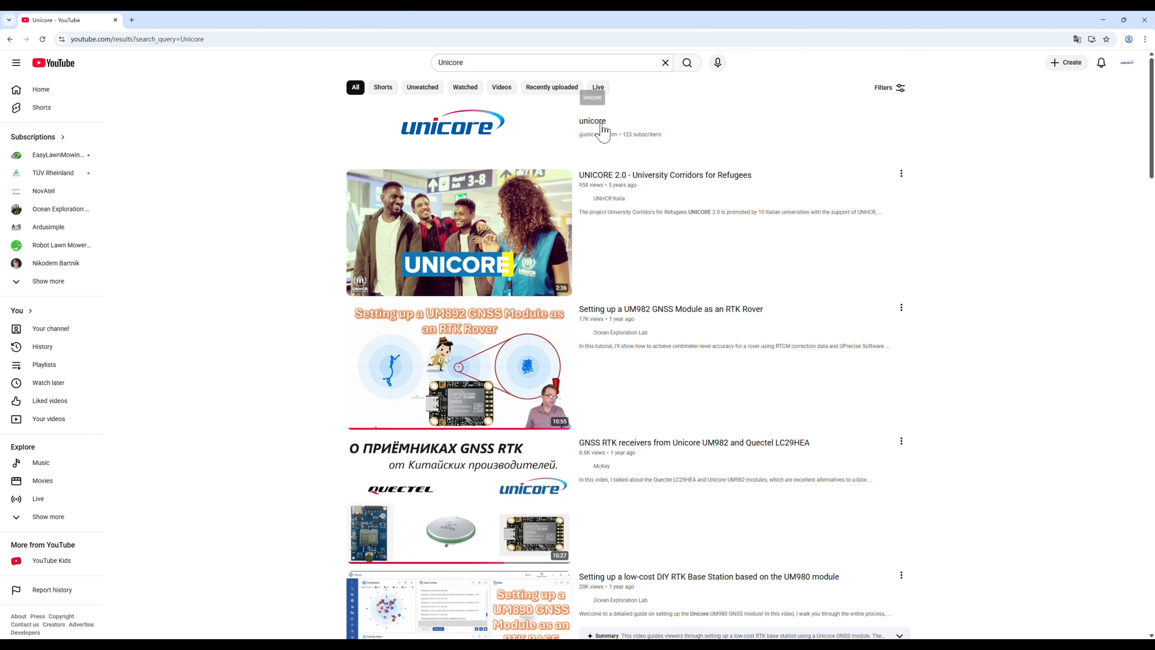
{"action": "left_click", "coordinate": [603, 131]}
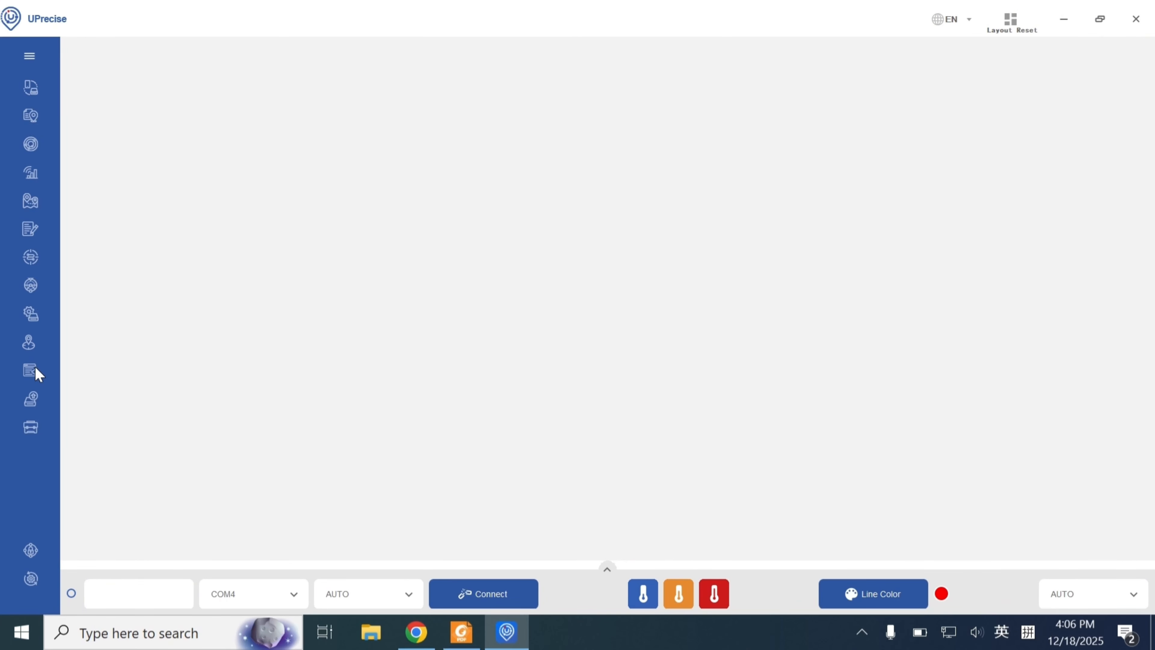
Switch to UPrecise and connect the receiver on port COM8 with the baud rate on AUTO
{"action": "left_click", "coordinate": [292, 593]}
{"action": "left_click", "coordinate": [240, 613]}
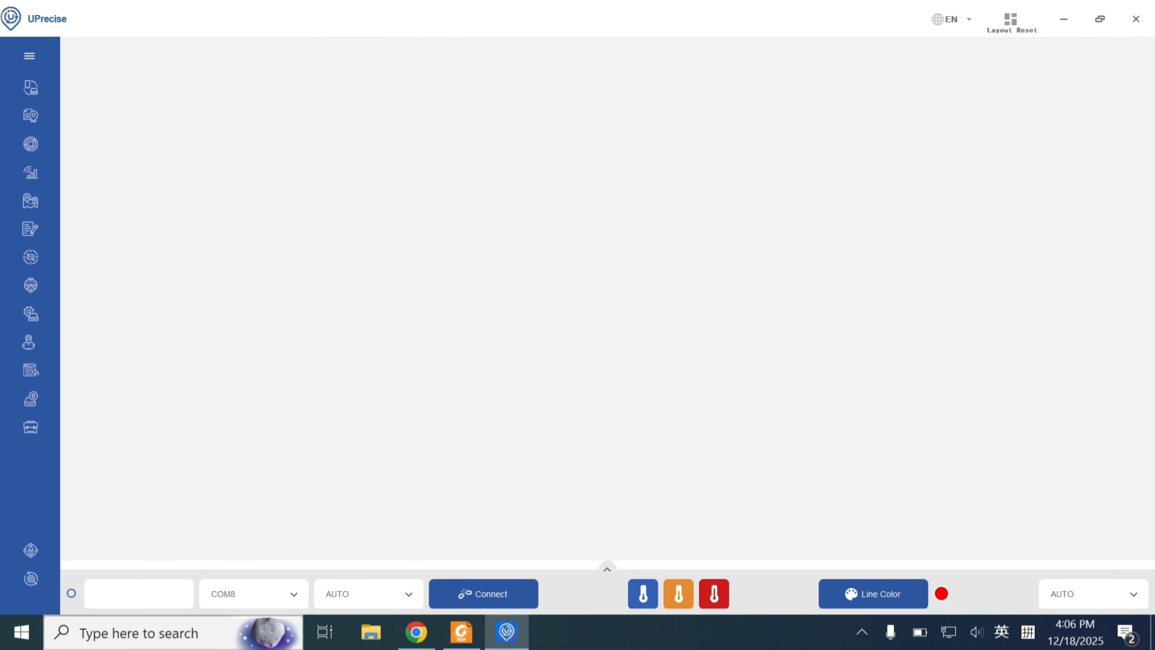
{"action": "left_click", "coordinate": [528, 593]}
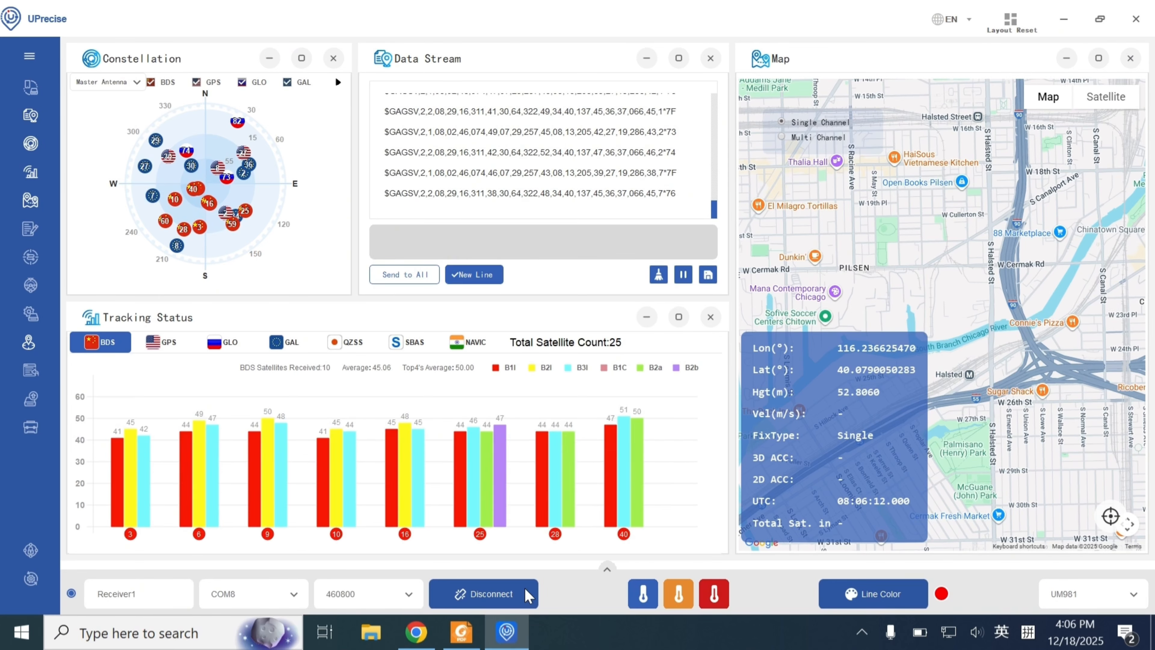
Open the input settings of the RTCM tool
{"action": "left_click", "coordinate": [30, 432]}
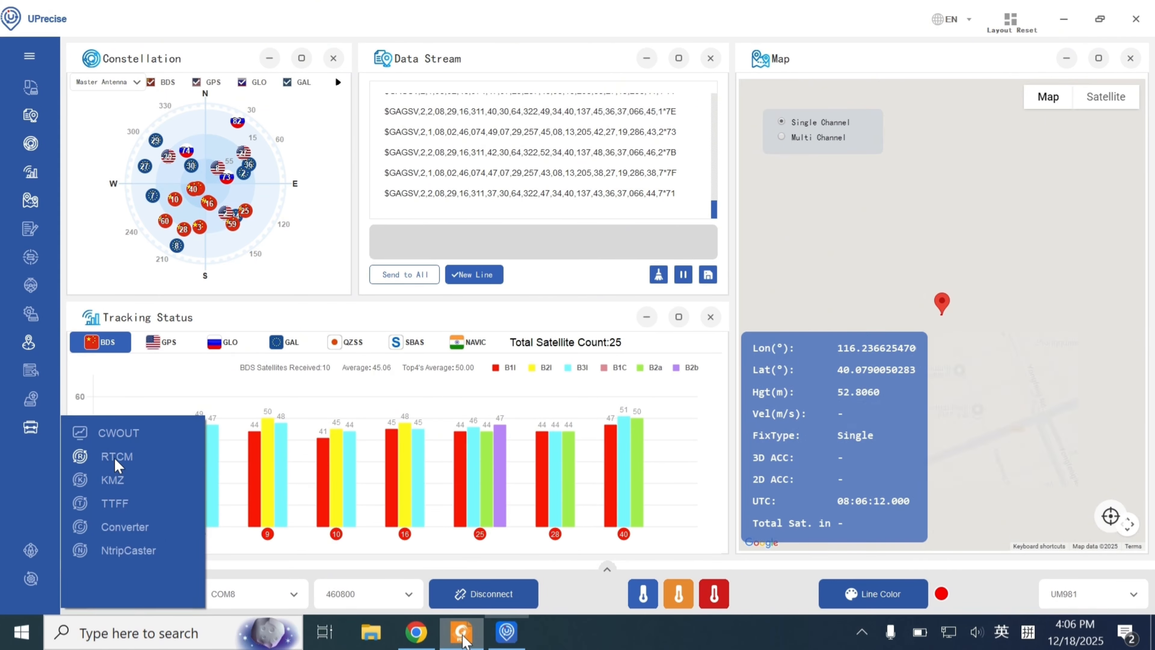
{"action": "left_click", "coordinate": [117, 456]}
{"action": "left_click", "coordinate": [175, 109]}
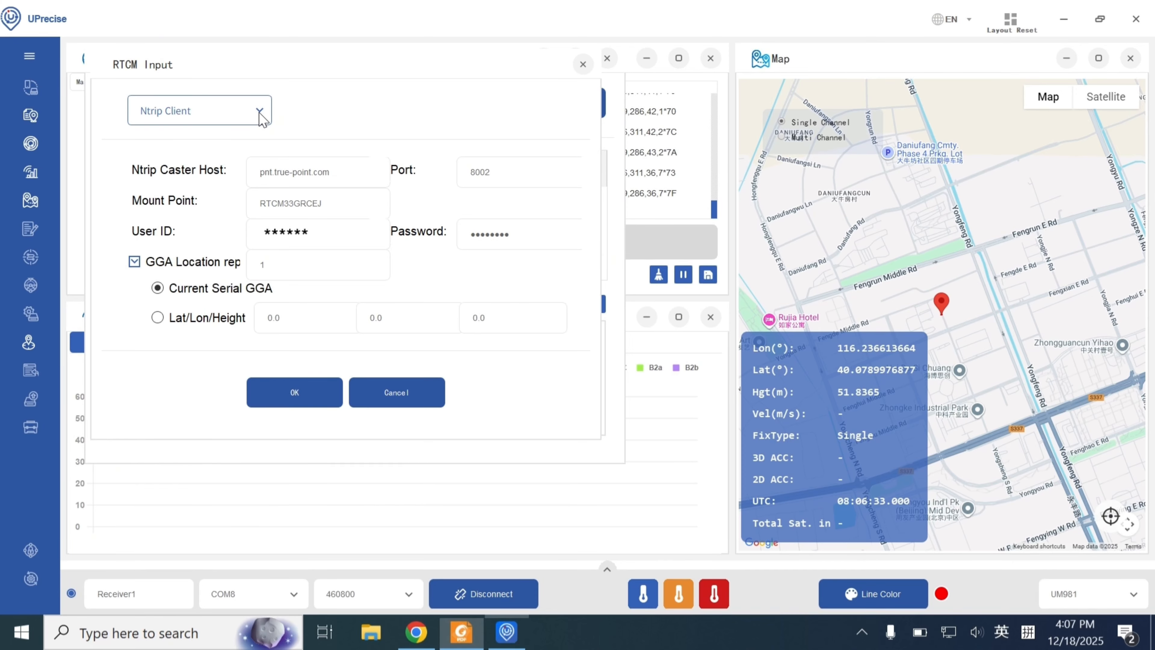
Switch to the TruePoint.CM Quick Start Guide PDF and review the domains and ports under Service IP/Domain Configuration
{"action": "key", "text": "alt+Tab"}
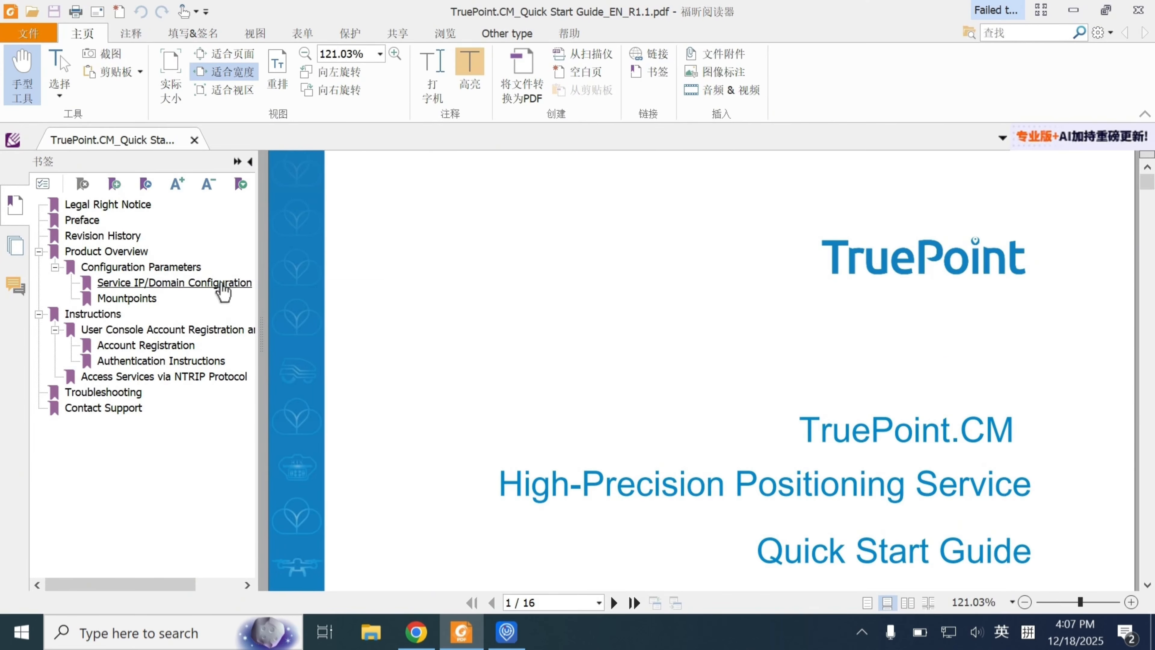
{"action": "left_click", "coordinate": [222, 283]}
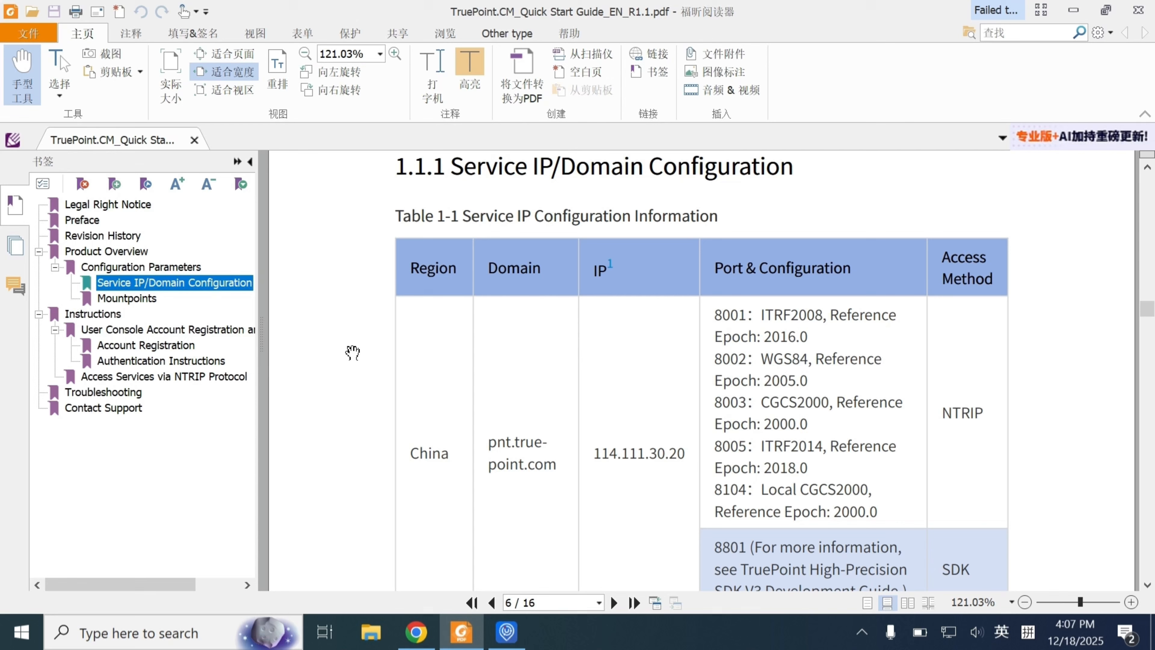
{"action": "scroll", "coordinate": [557, 441], "scroll_direction": "down", "scroll_amount": 5}
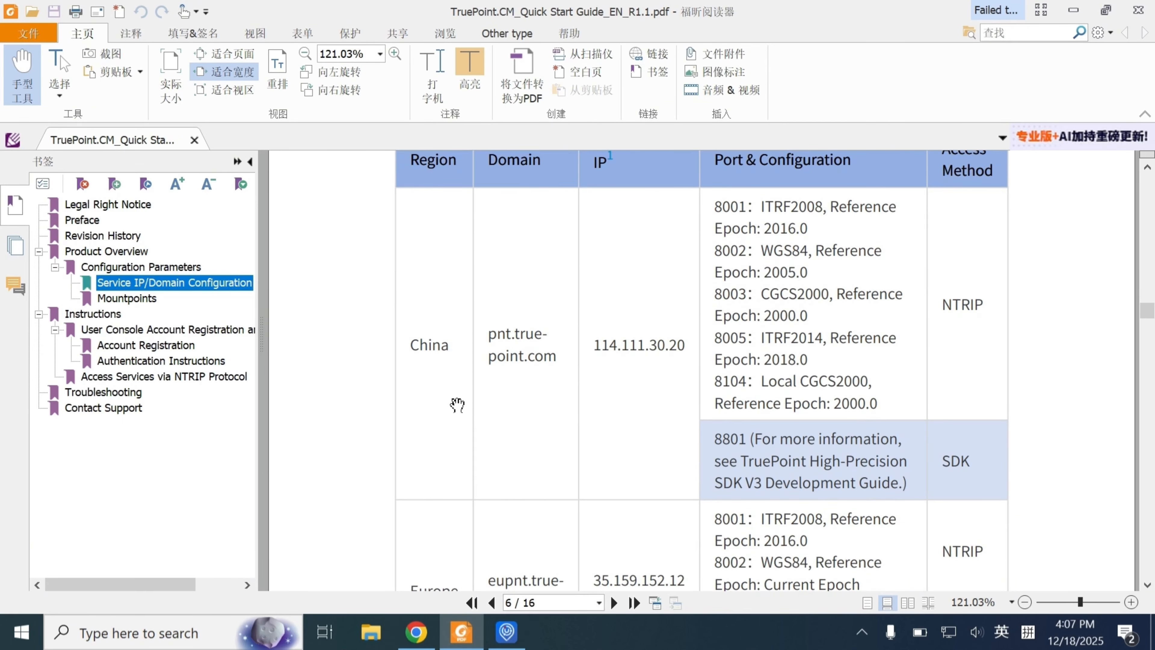
{"action": "scroll", "coordinate": [474, 456], "scroll_direction": "down", "scroll_amount": 4}
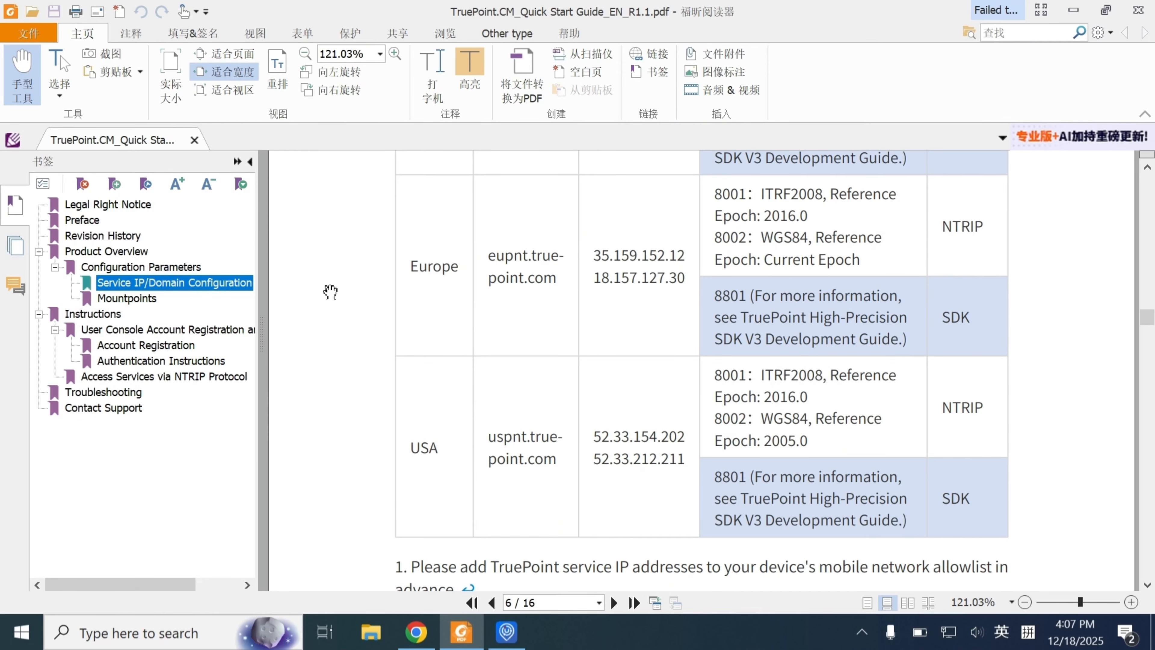
Examine the guide's Mountpoints section, comparing the mountpoint names and configurations for China and outside China
{"action": "left_click", "coordinate": [142, 301]}
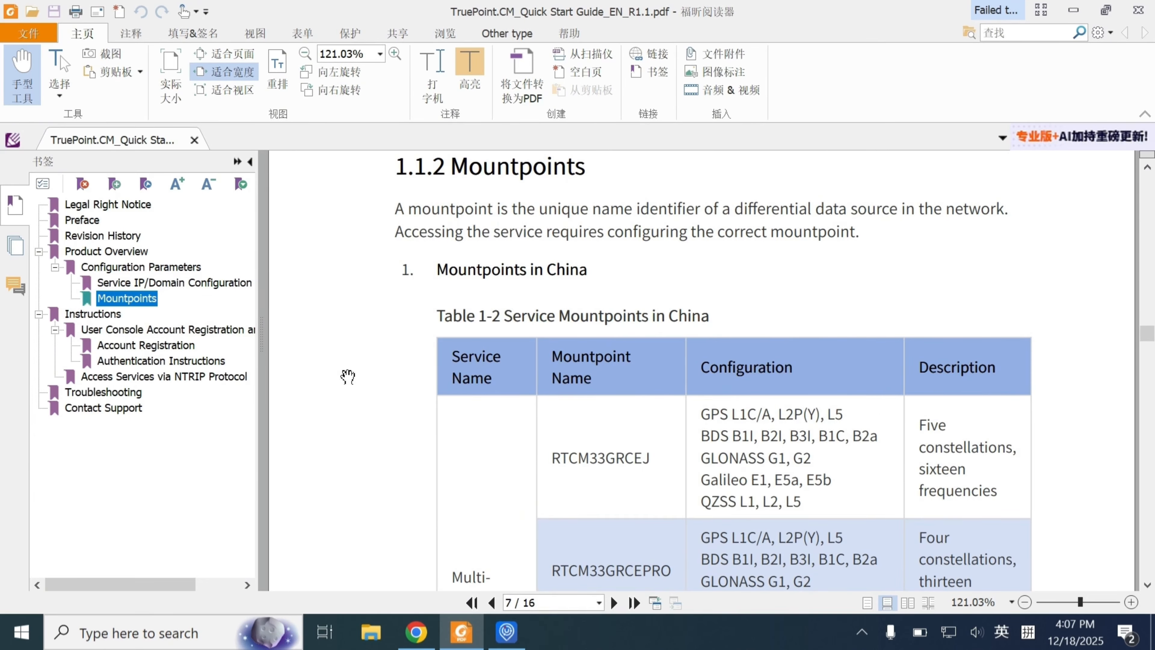
{"action": "scroll", "coordinate": [348, 376], "scroll_direction": "down", "scroll_amount": 15}
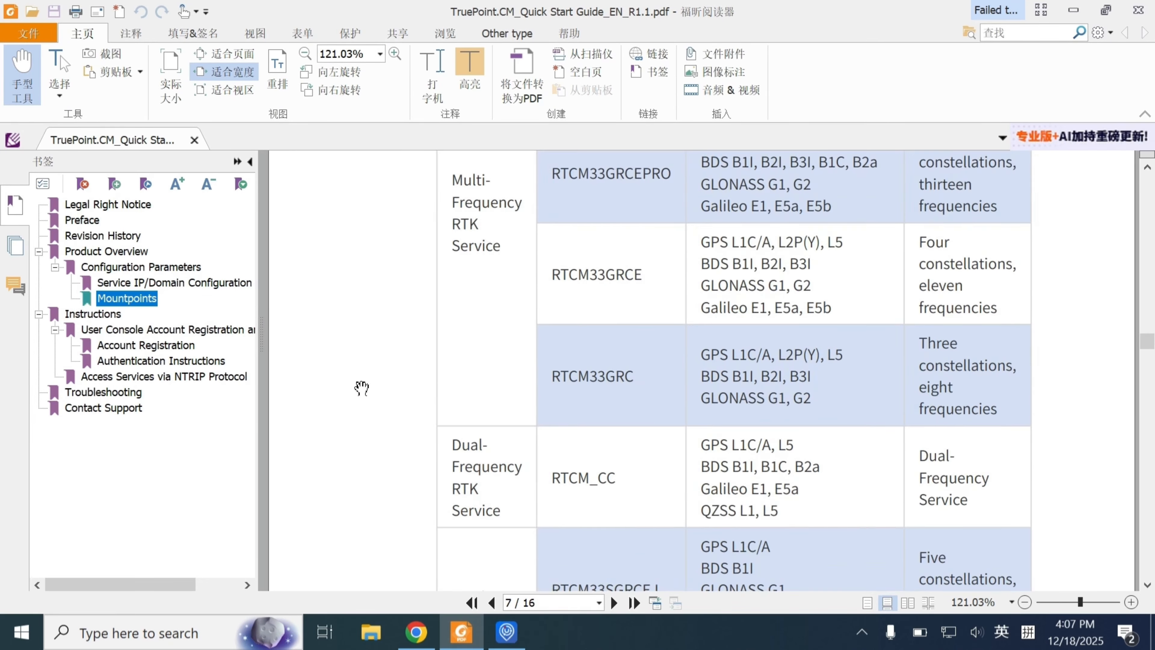
{"action": "scroll", "coordinate": [361, 388], "scroll_direction": "down", "scroll_amount": 15}
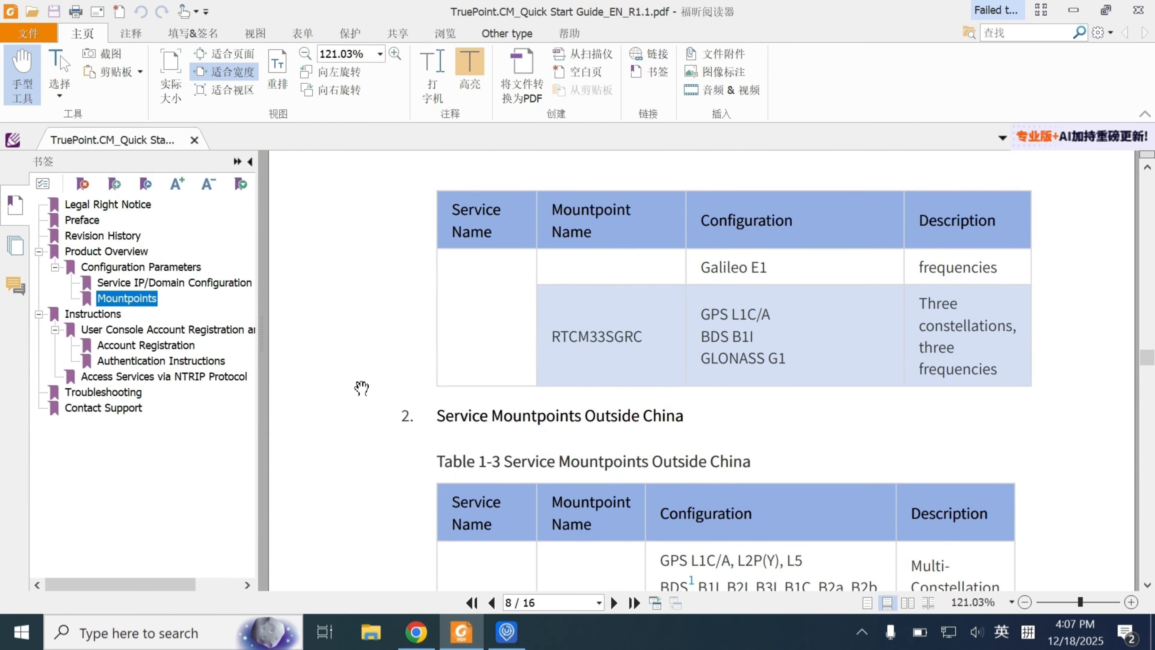
{"action": "scroll", "coordinate": [361, 388], "scroll_direction": "down", "scroll_amount": 4}
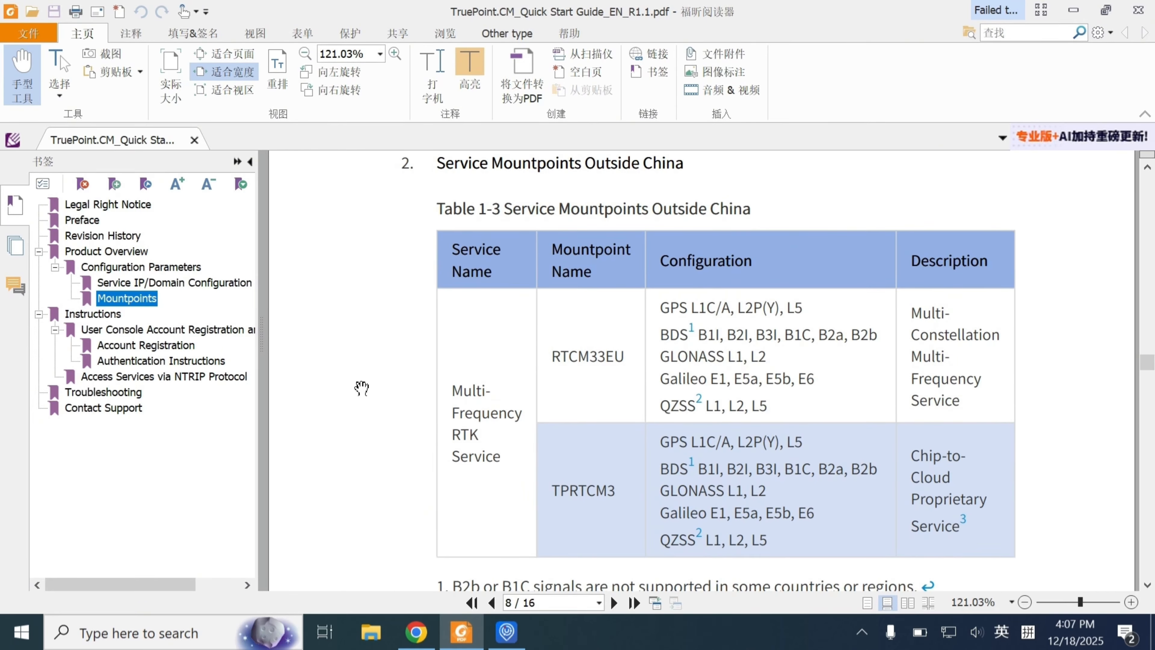
{"action": "scroll", "coordinate": [362, 388], "scroll_direction": "up", "scroll_amount": 5}
{"action": "scroll", "coordinate": [362, 387], "scroll_direction": "up", "scroll_amount": 15}
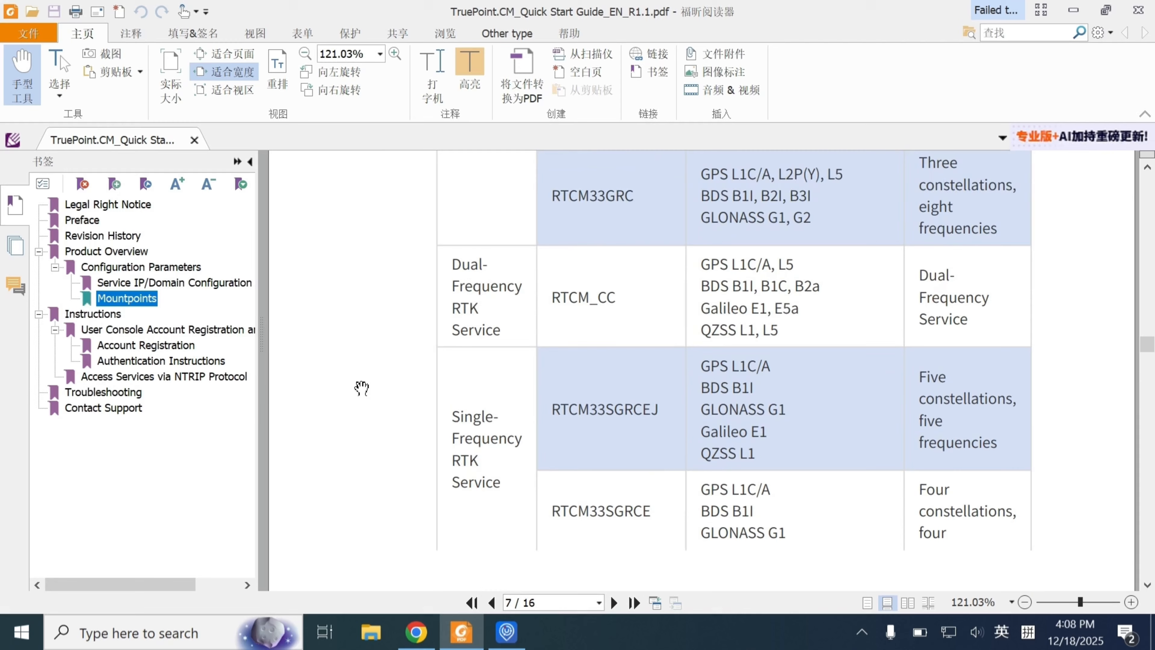
{"action": "scroll", "coordinate": [361, 388], "scroll_direction": "up", "scroll_amount": 3}
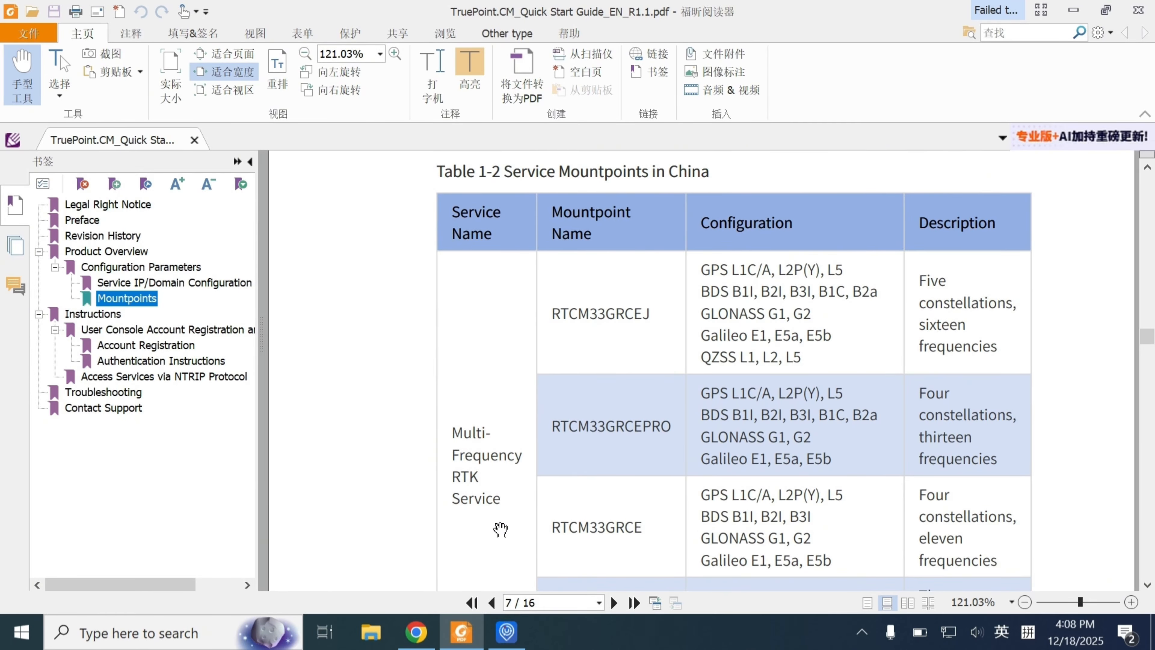
{"action": "scroll", "coordinate": [675, 472], "scroll_direction": "down", "scroll_amount": 2}
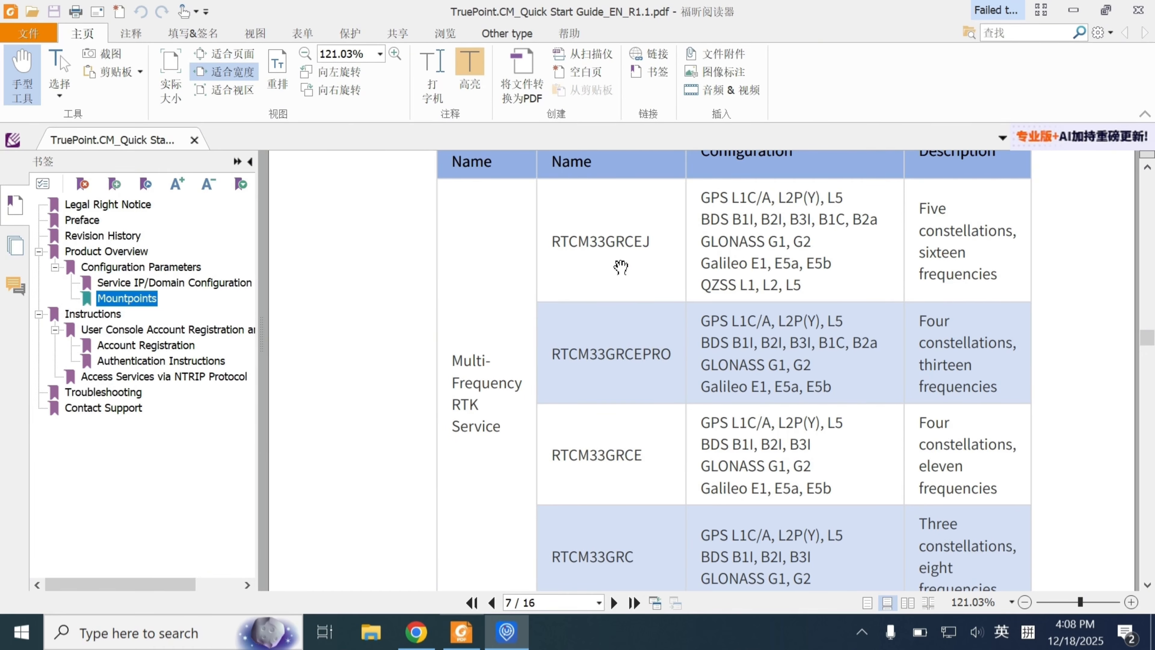
Return to UPrecise and accept the Ntrip Client input with host pnt.true-point.com, port 8002, mount point RTCM33GRCEJ and Current Serial GGA
{"action": "left_click", "coordinate": [506, 632]}
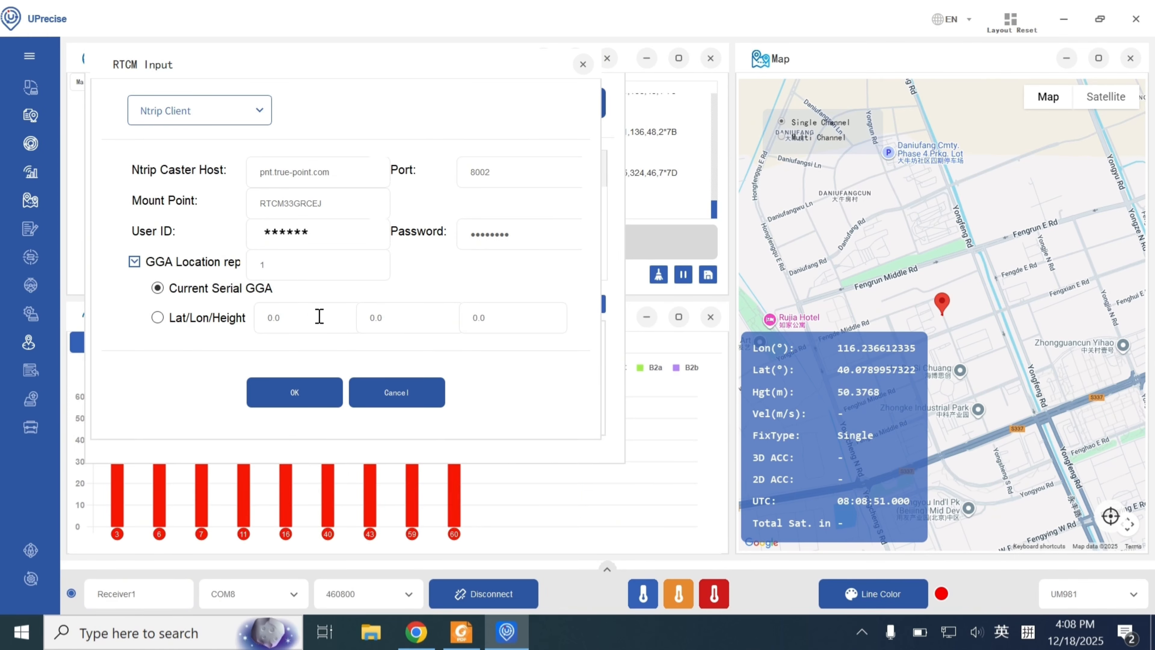
{"action": "left_click", "coordinate": [319, 396]}
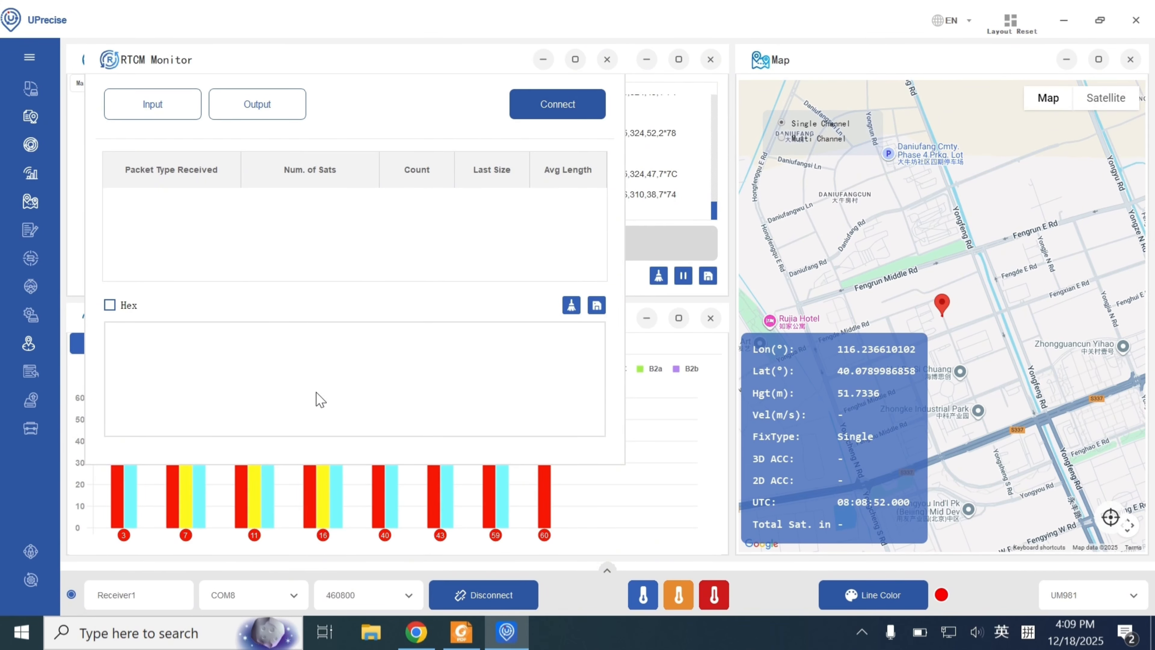
Enable RTCM output to serial port COM8 at 460800 and connect the RTCM stream with Hex display on
{"action": "left_click", "coordinate": [284, 109]}
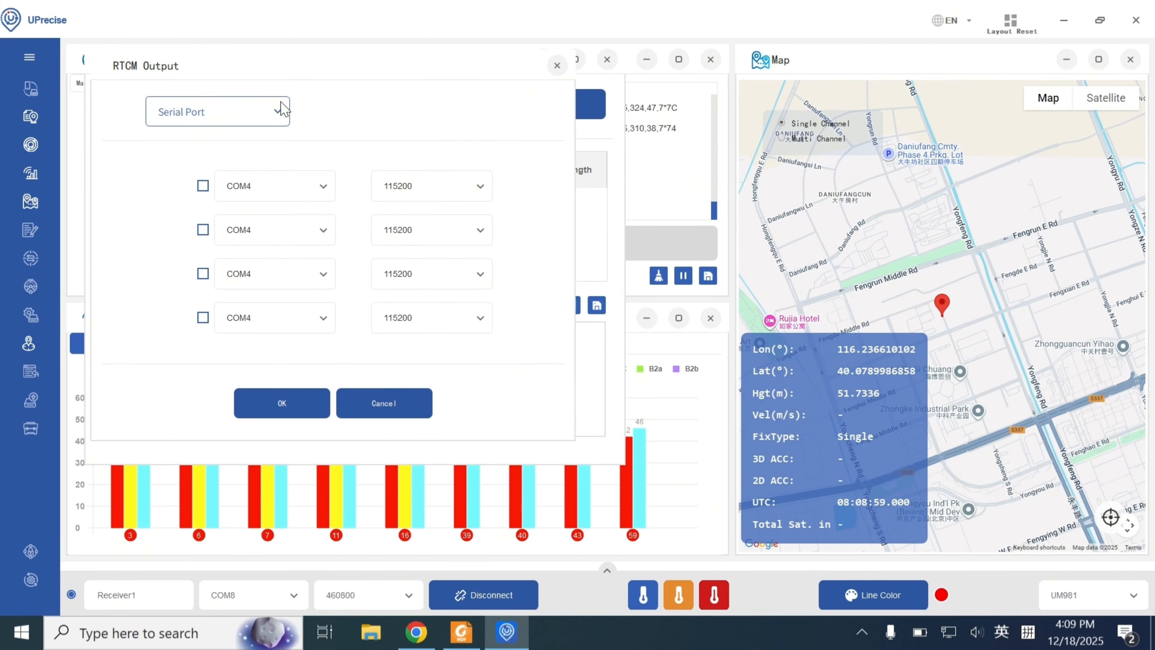
{"action": "left_click", "coordinate": [324, 186]}
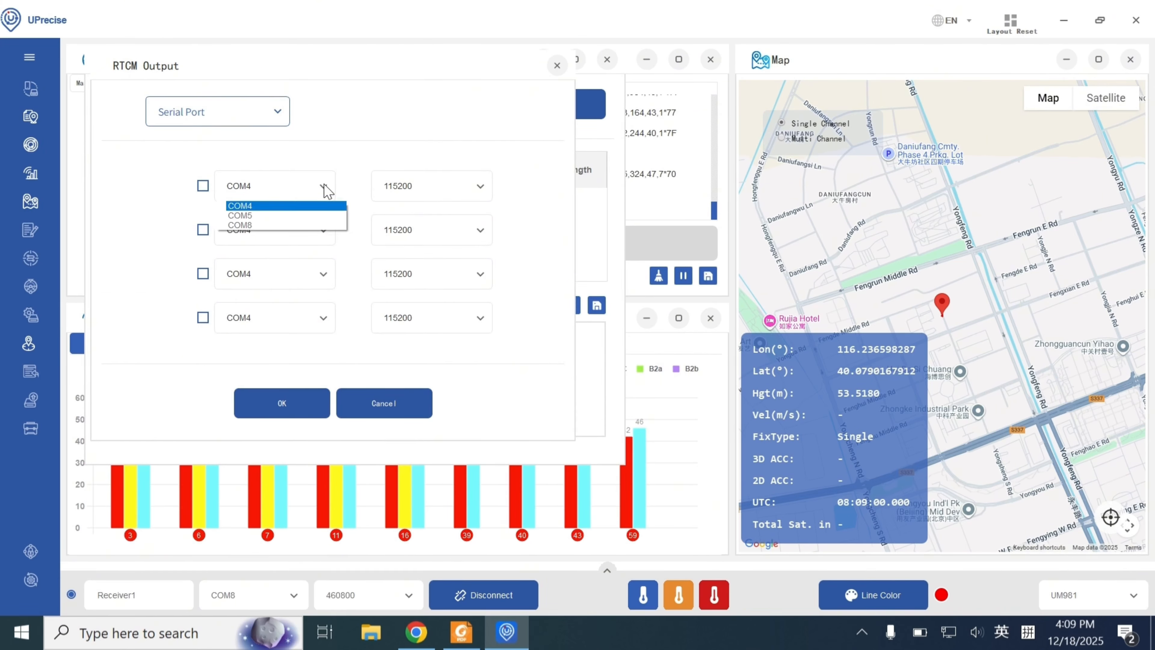
{"action": "left_click", "coordinate": [289, 226]}
{"action": "left_click", "coordinate": [202, 187]}
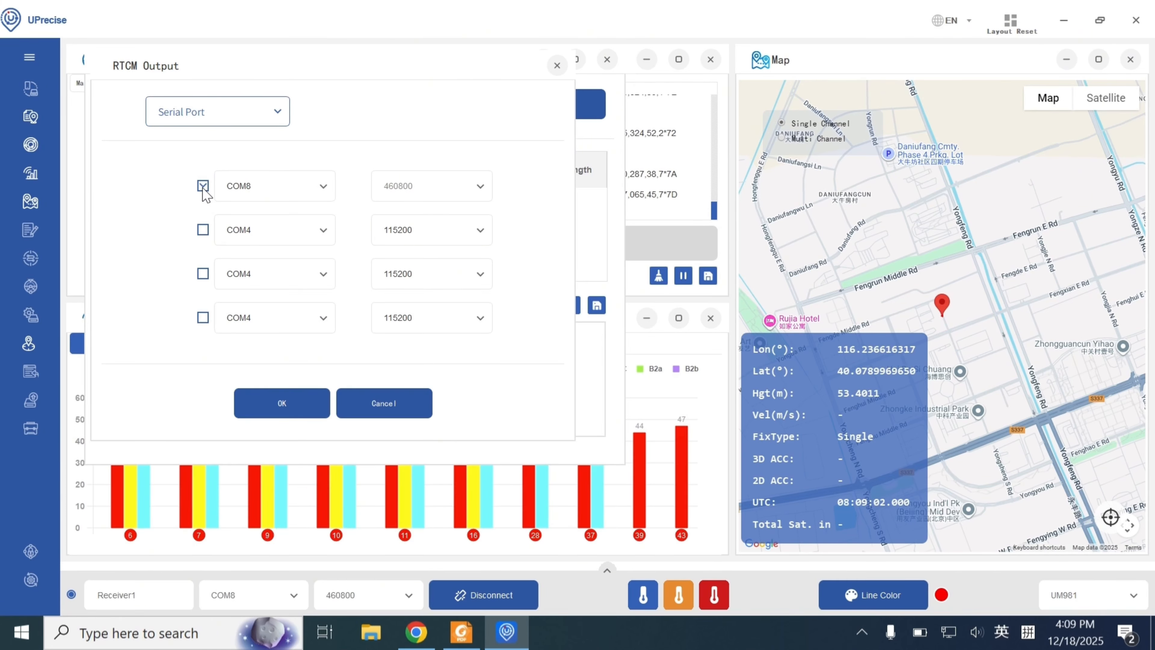
{"action": "left_click", "coordinate": [293, 408]}
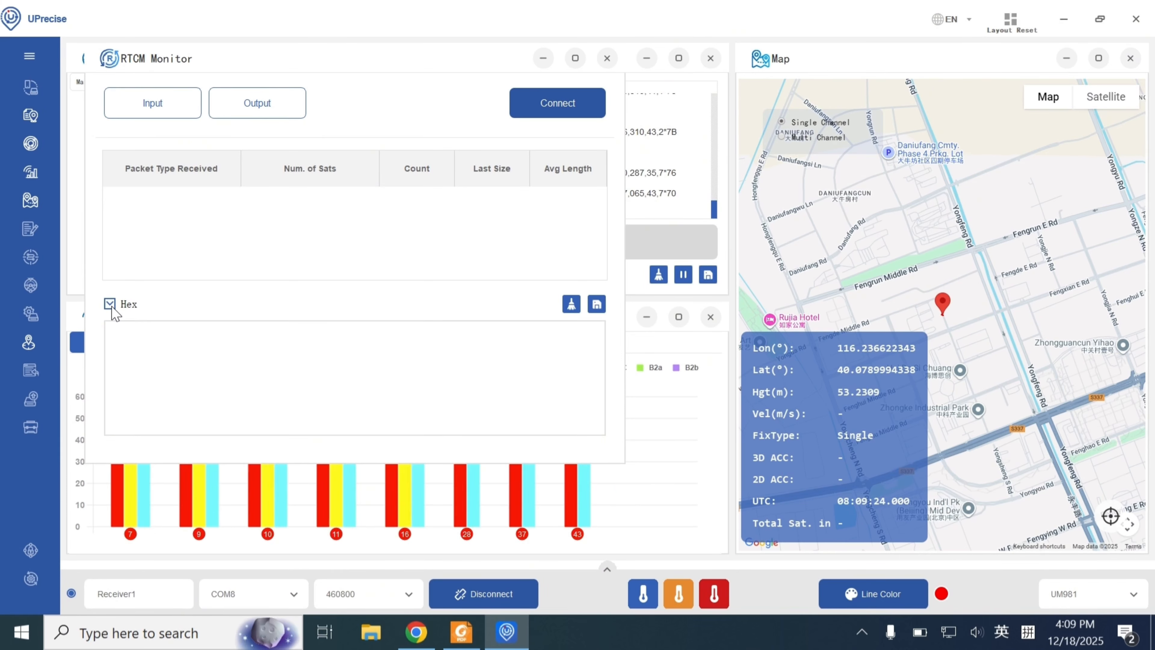
{"action": "left_click", "coordinate": [531, 109]}
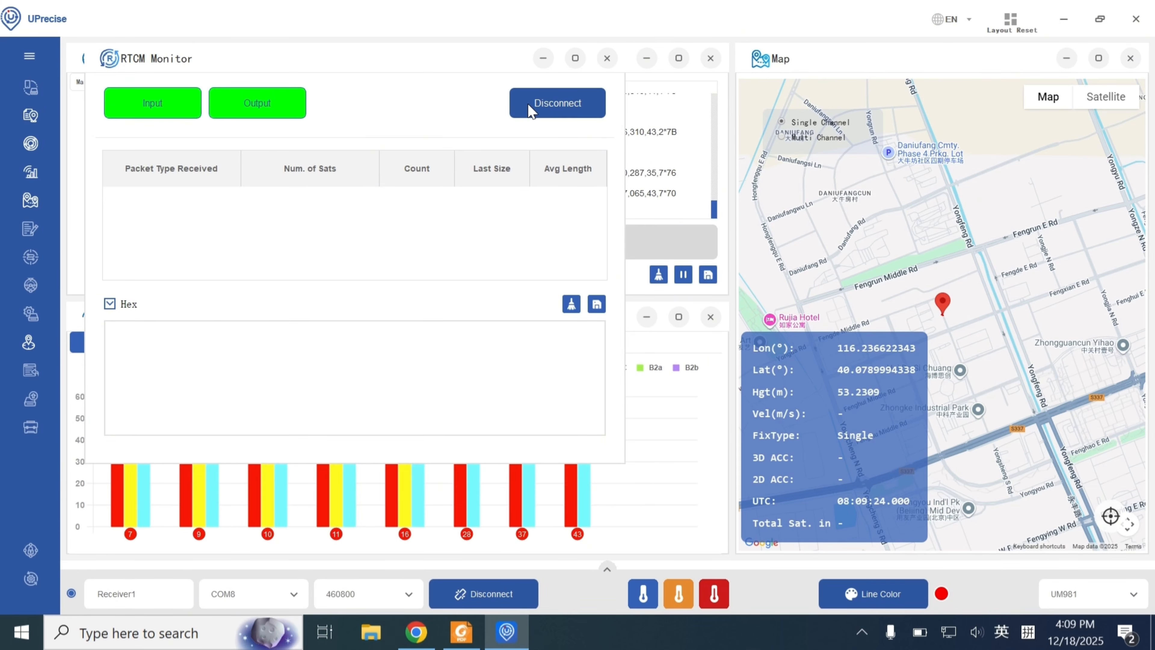